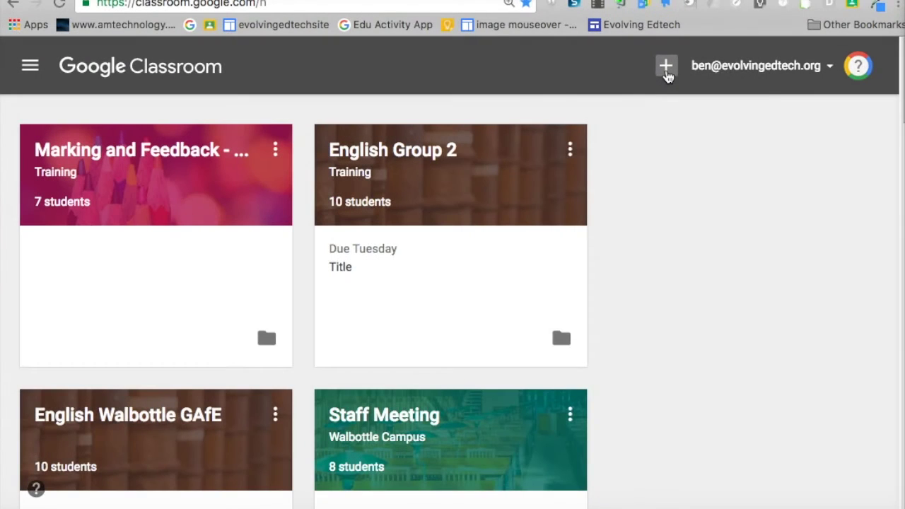
Start a new class and name it 9cd/Ma2
click(665, 67)
click(692, 133)
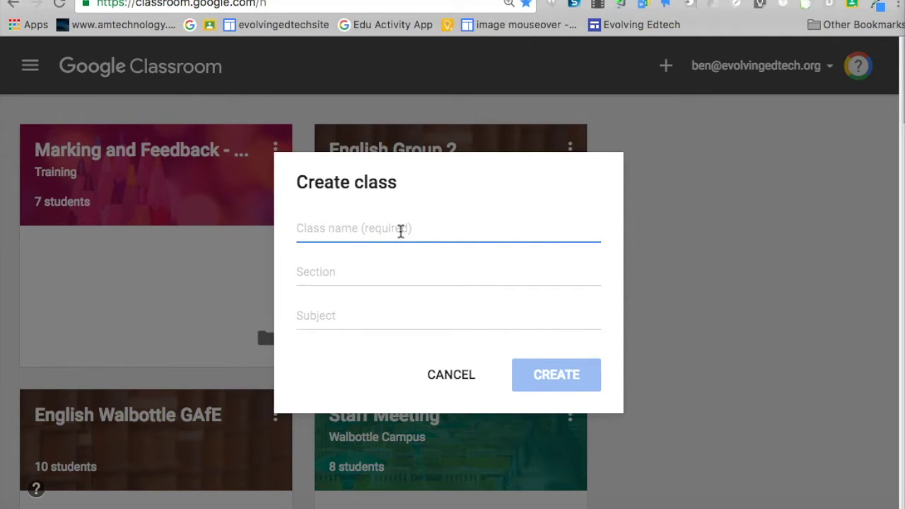
text(9cd/Ma2)
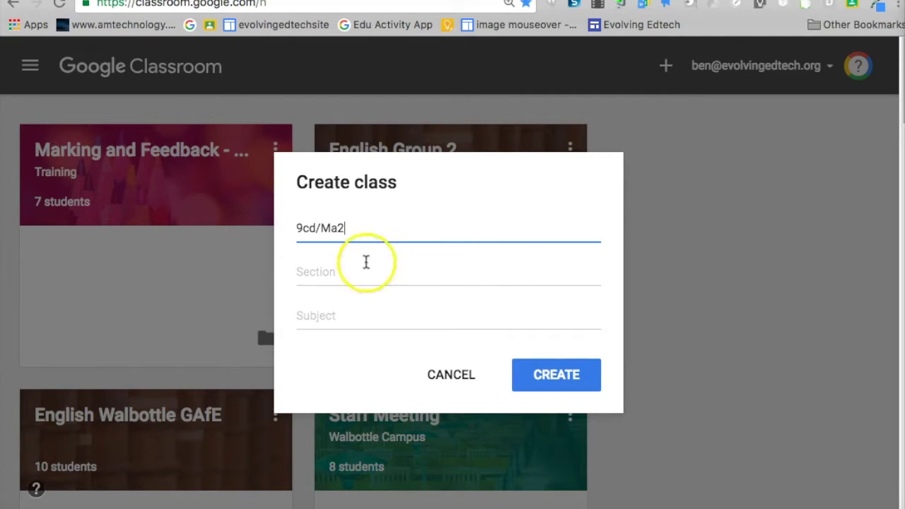
click(342, 273)
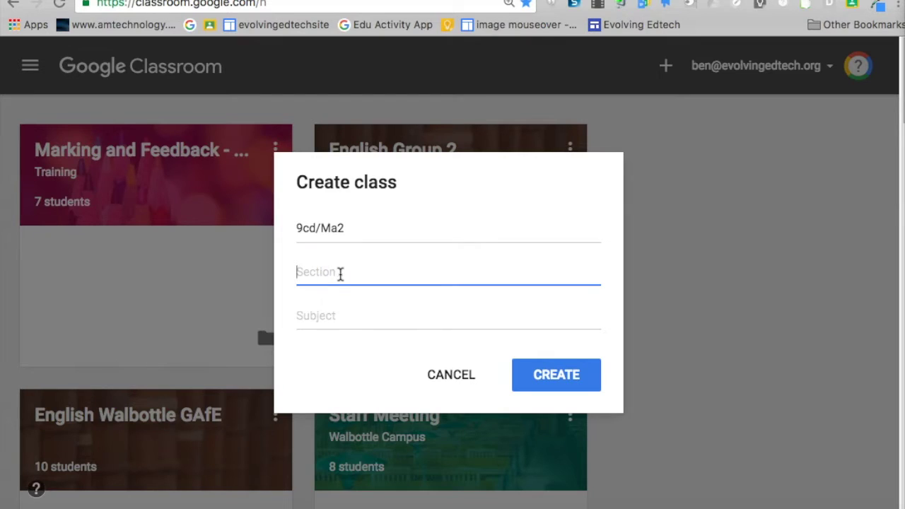
click(327, 319)
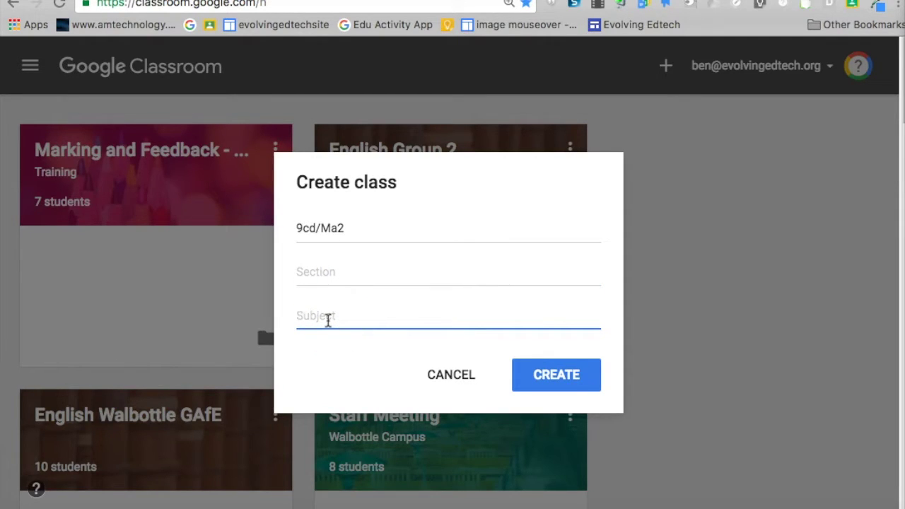
Choose Geography as the subject and create the class
text(Math)
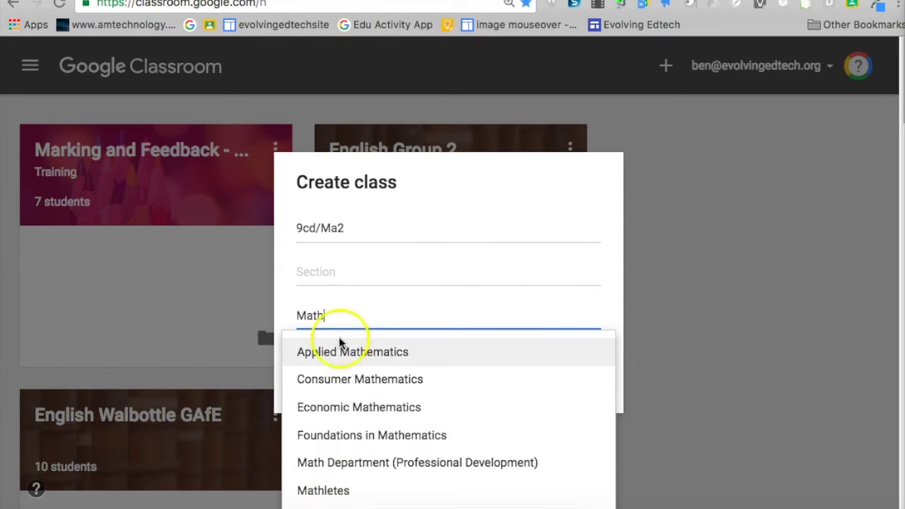
key(BackSpace)
key(BackSpace)
key(BackSpace)
key(BackSpace)
text(Eng)
key(BackSpace)
key(BackSpace)
key(BackSpace)
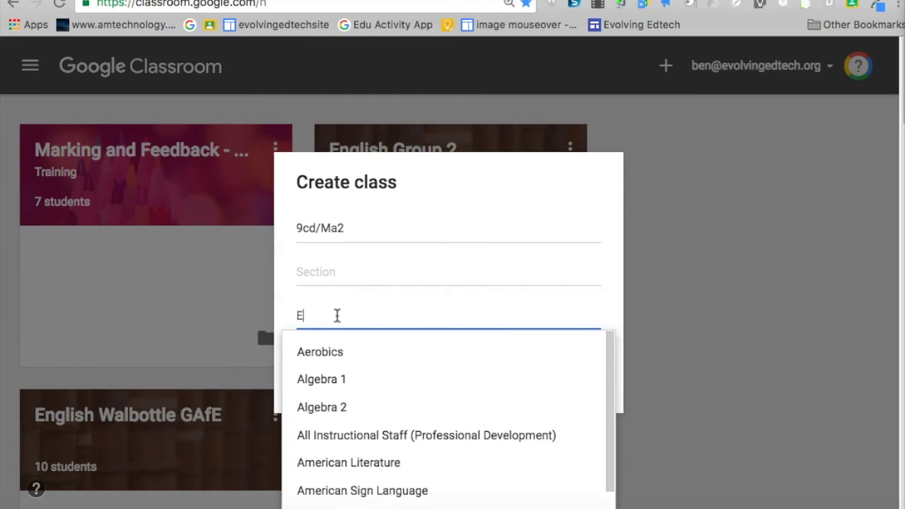
text(Geo)
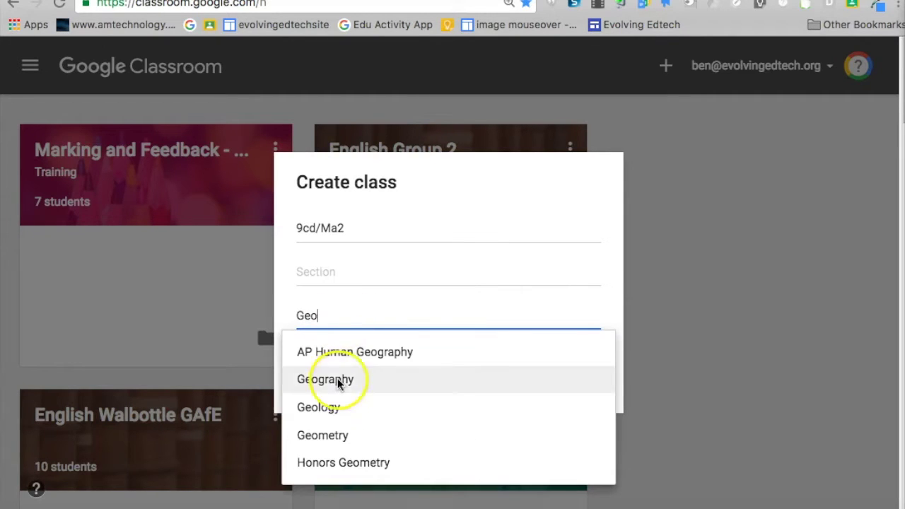
click(337, 380)
click(561, 379)
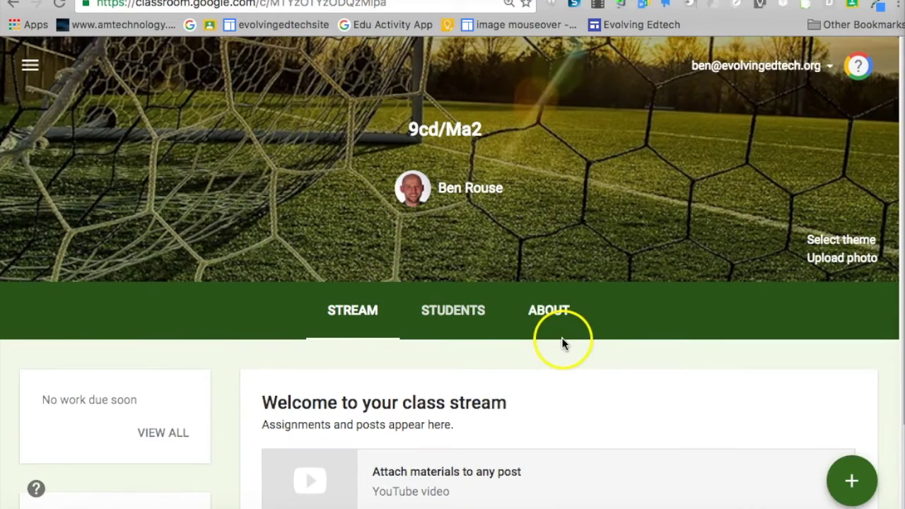
Start a new assignment posted only to 9cd/Ma2, titled Erosion
scroll(561, 339, down, 3)
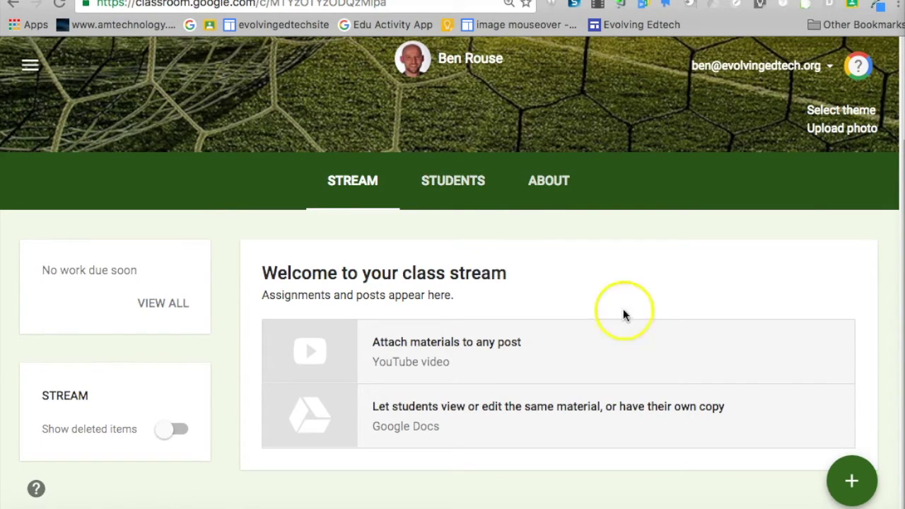
mouse_move(851, 480)
click(851, 352)
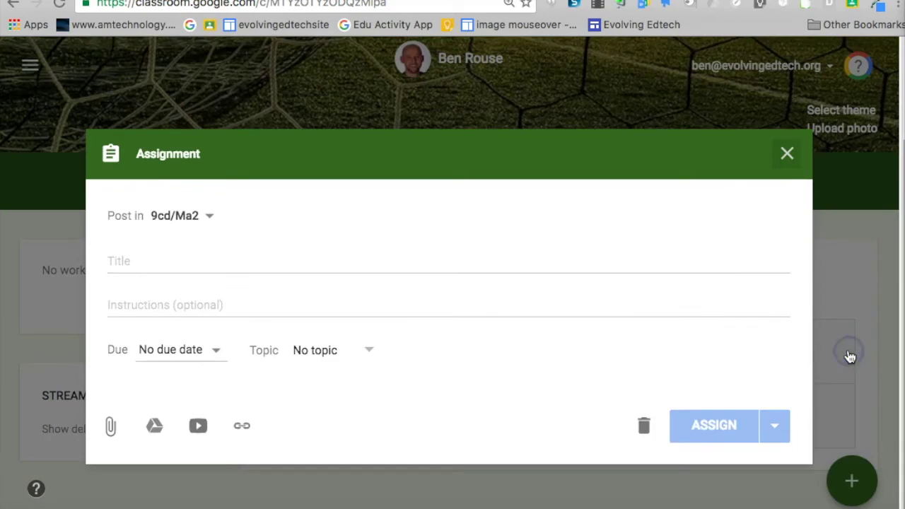
click(209, 219)
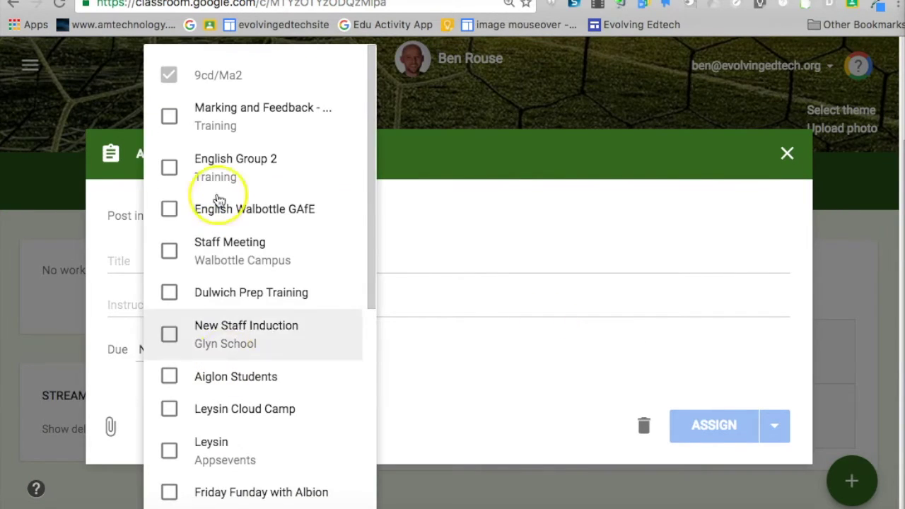
click(446, 218)
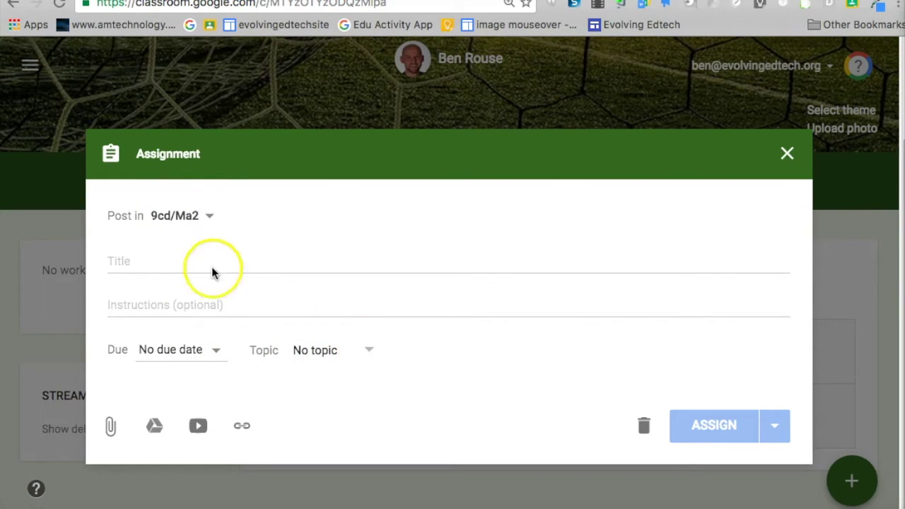
click(142, 262)
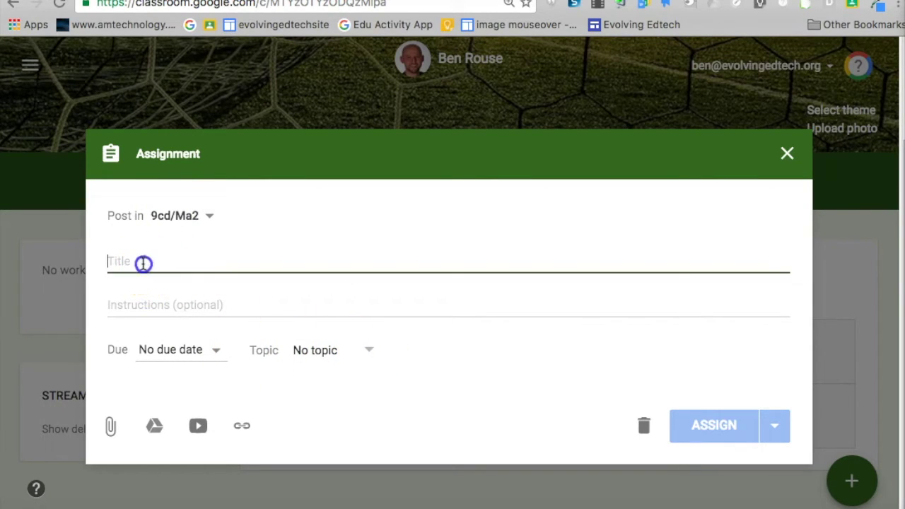
text(Erosion)
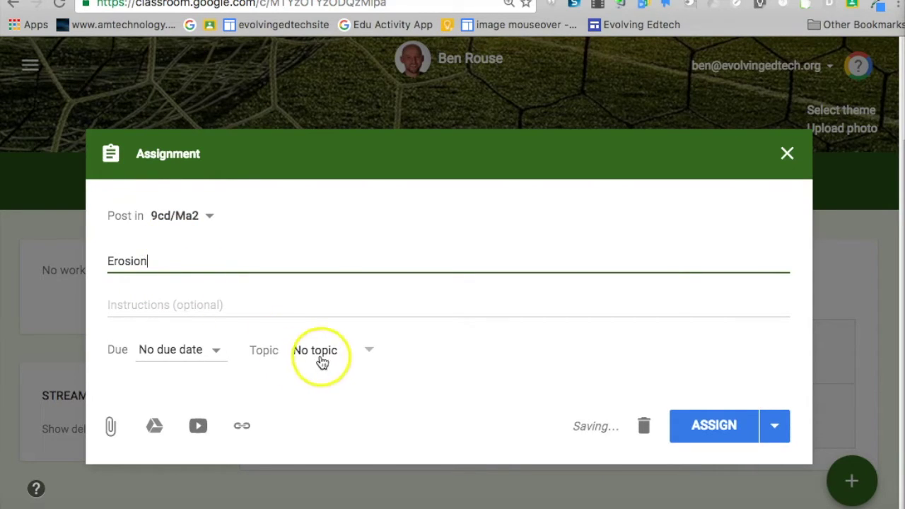
File the assignment under a new topic, Physical Geography, and assign it
click(353, 349)
click(346, 380)
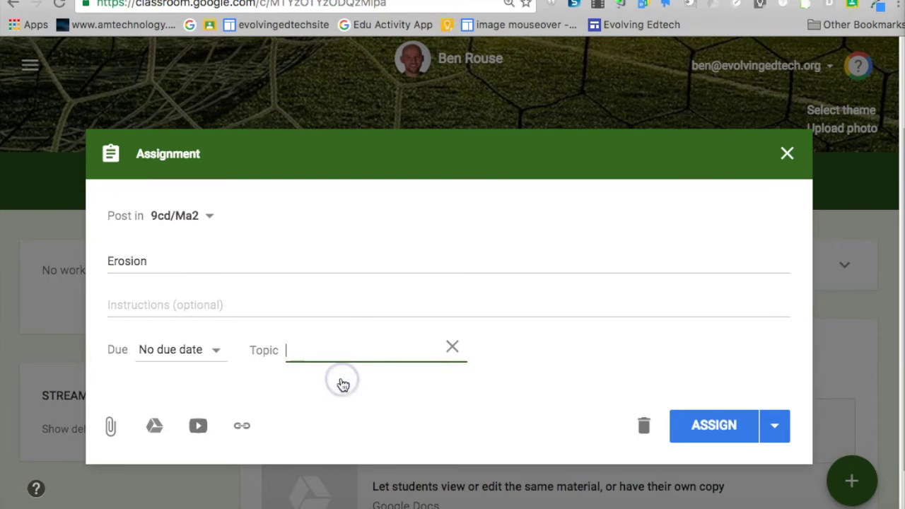
text(Physical Georg)
key(BackSpace)
key(BackSpace)
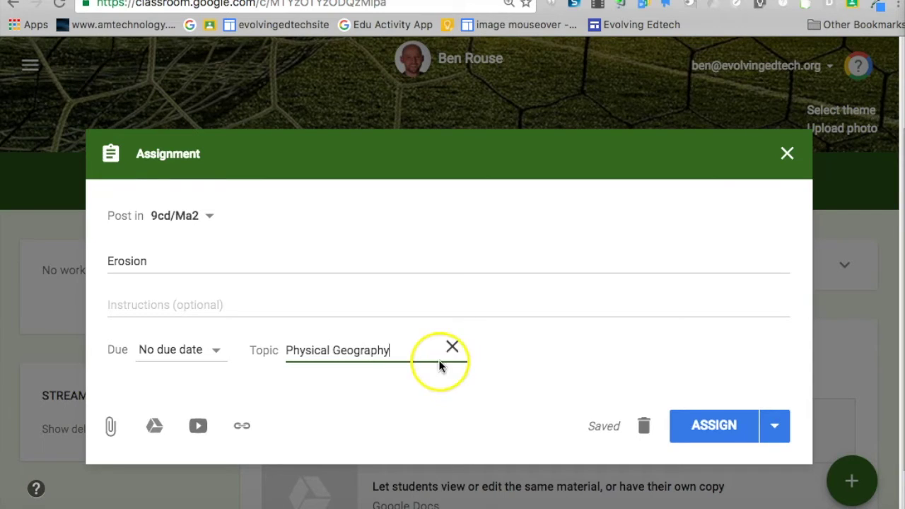
click(696, 424)
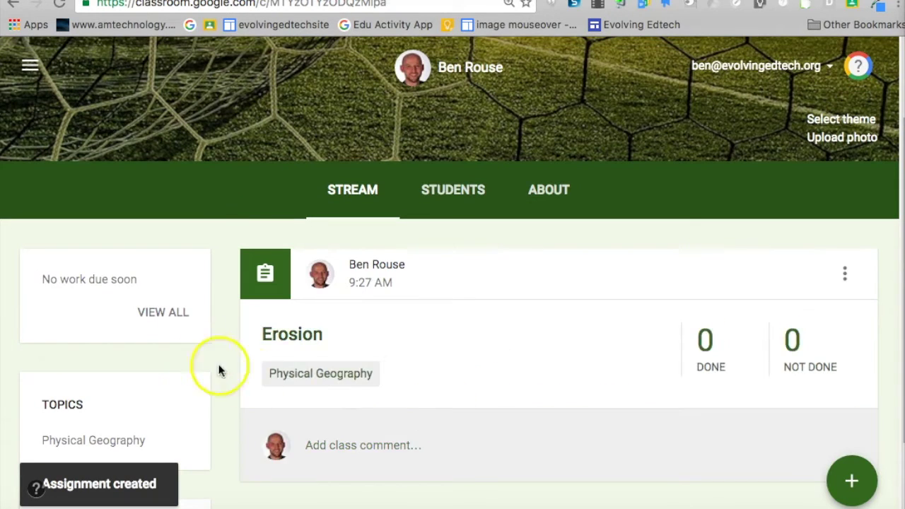
Go to the Students page of the 9cd/Ma2 class
scroll(187, 370, down, 2)
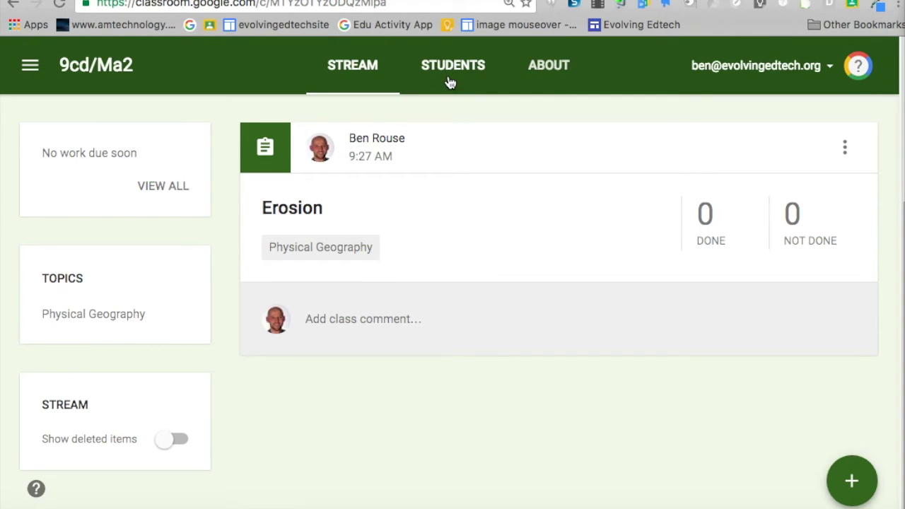
click(452, 81)
click(453, 84)
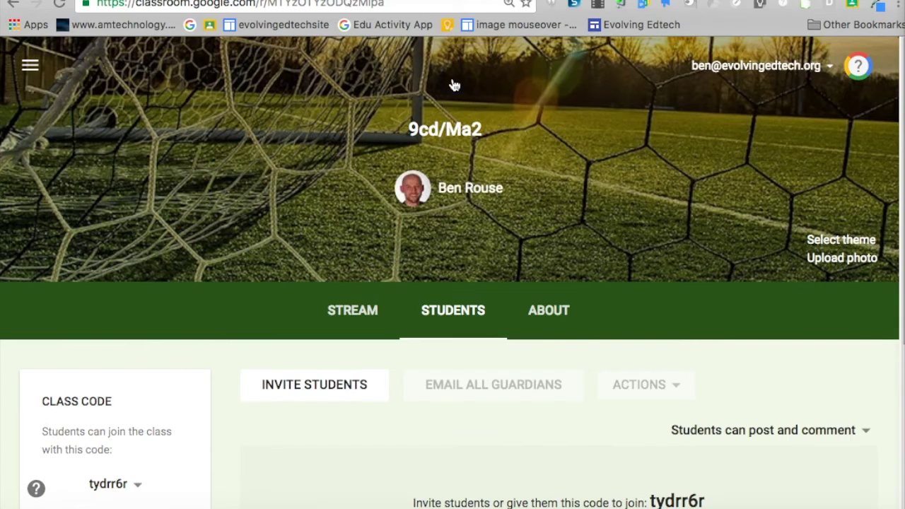
click(454, 319)
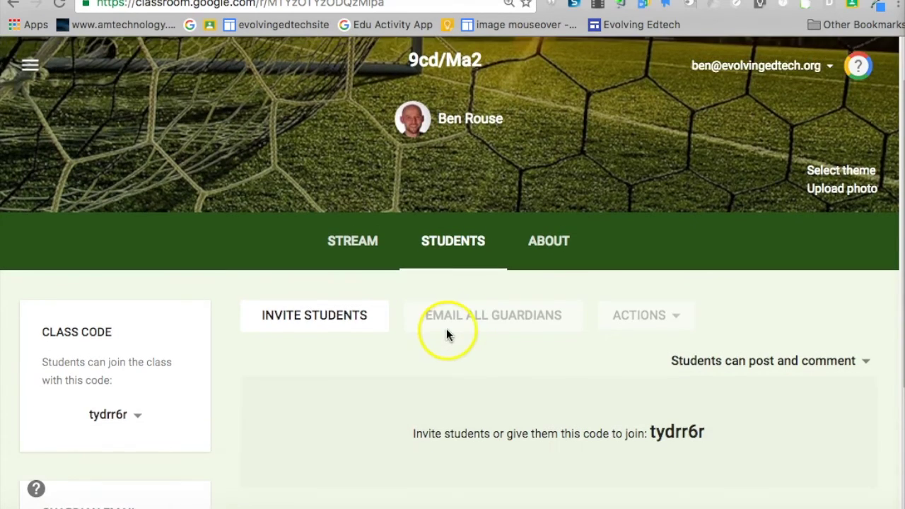
Include the class in guardian email summaries and confirm
scroll(446, 333, down, 4)
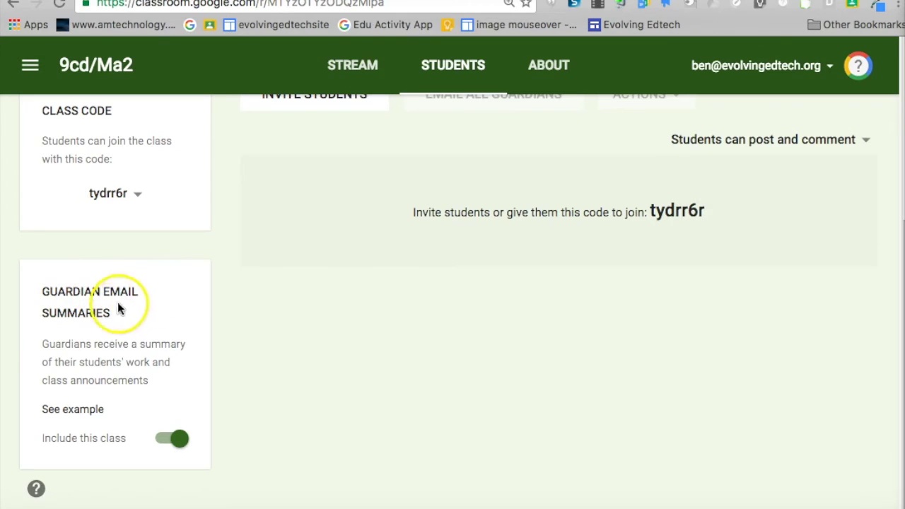
click(175, 442)
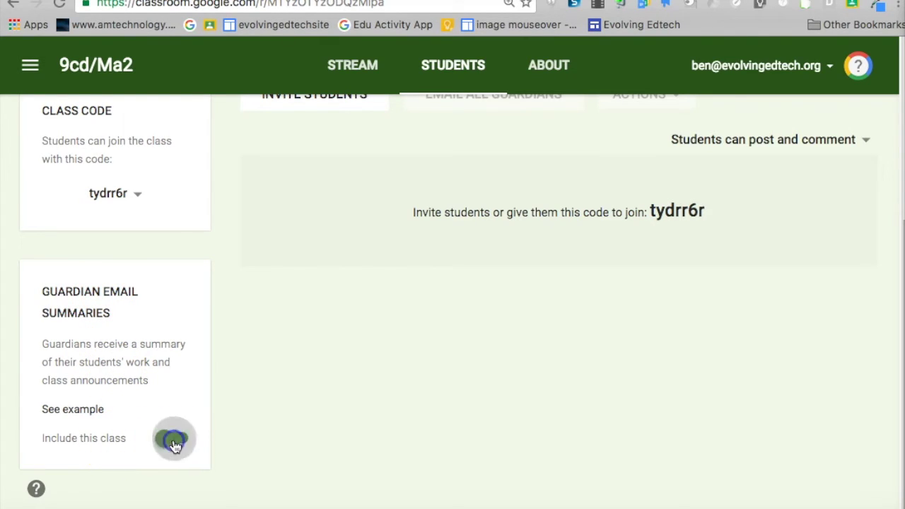
click(172, 444)
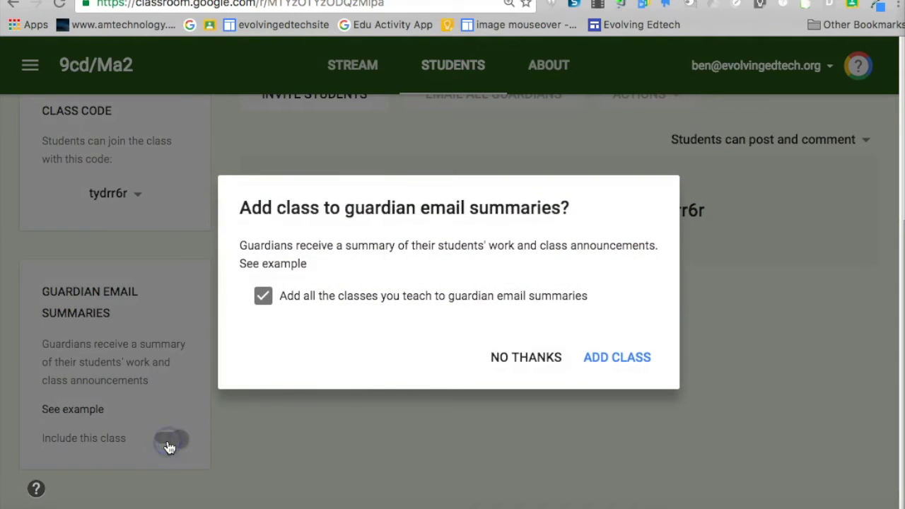
click(601, 360)
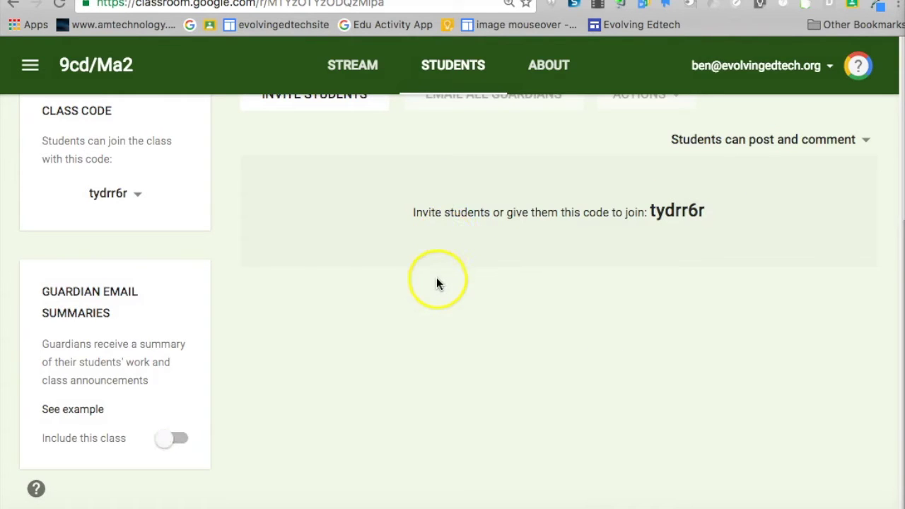
scroll(425, 283, up, 1)
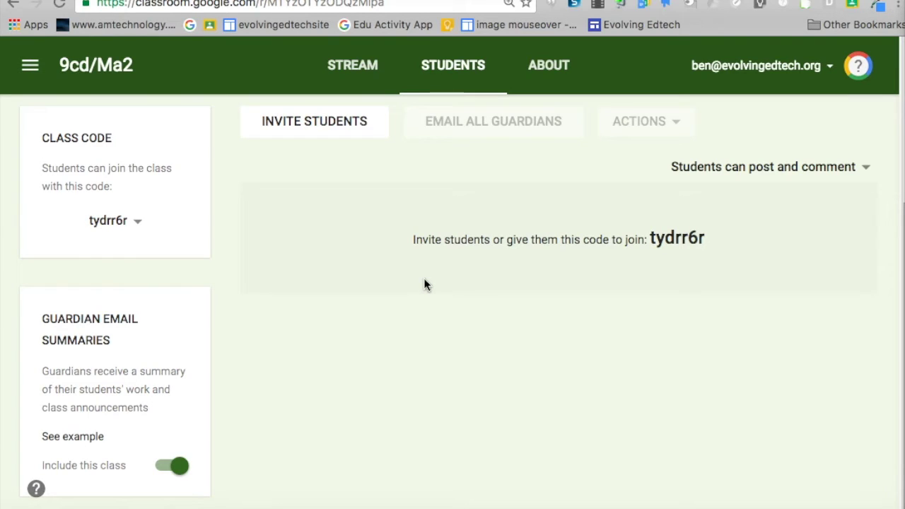
Invite every Class Four group student except your own account
click(324, 125)
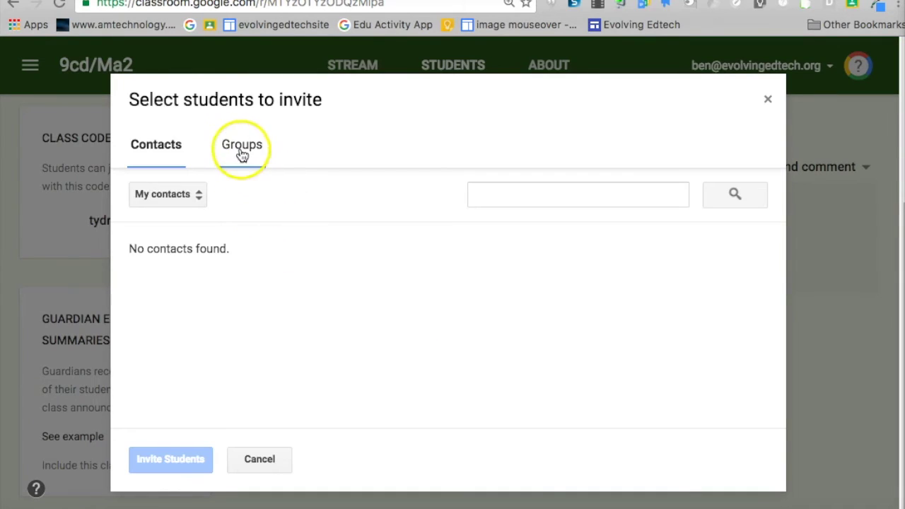
click(241, 150)
click(226, 244)
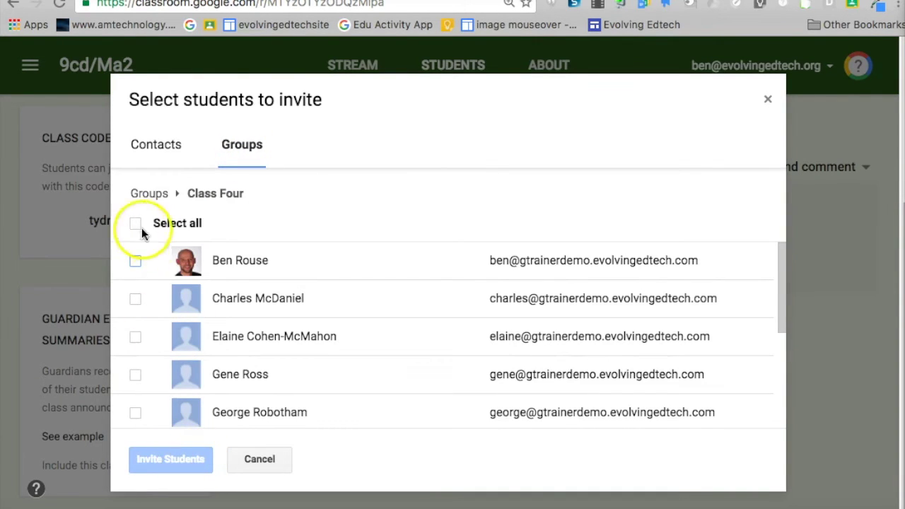
click(135, 224)
click(135, 260)
click(162, 458)
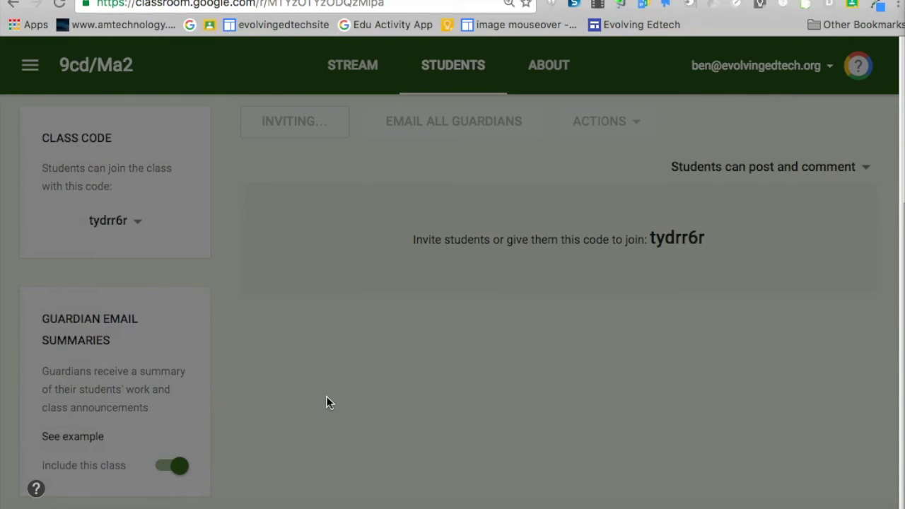
Dismiss the overlay to view the nine invited students
click(500, 372)
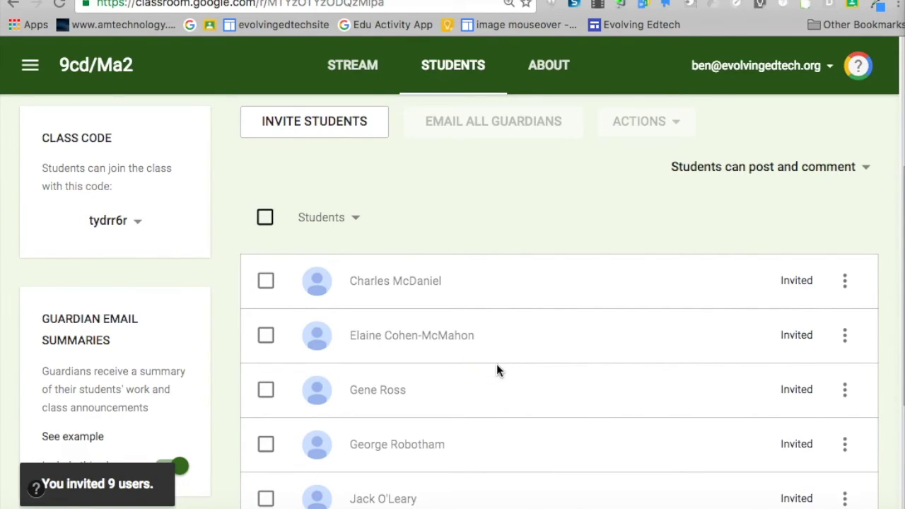
click(509, 367)
click(511, 378)
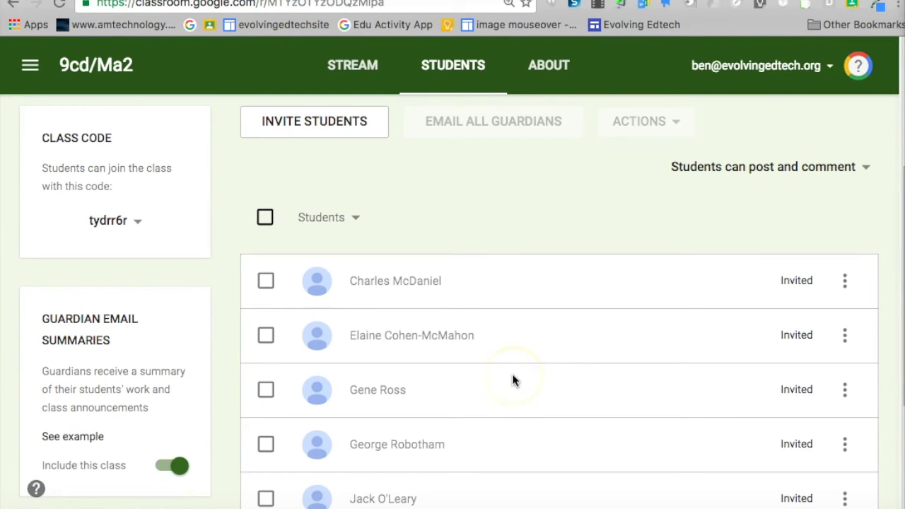
click(515, 377)
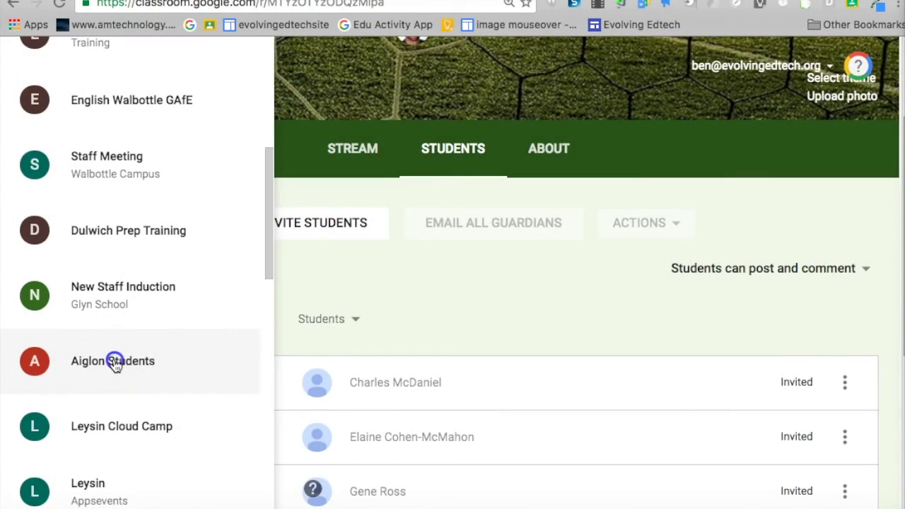
Open the Aiglon Students class roster
click(115, 362)
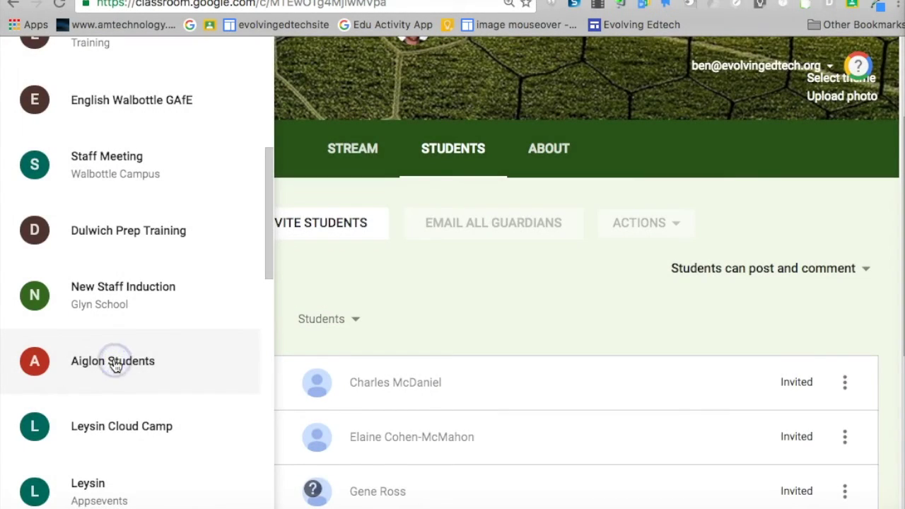
click(449, 323)
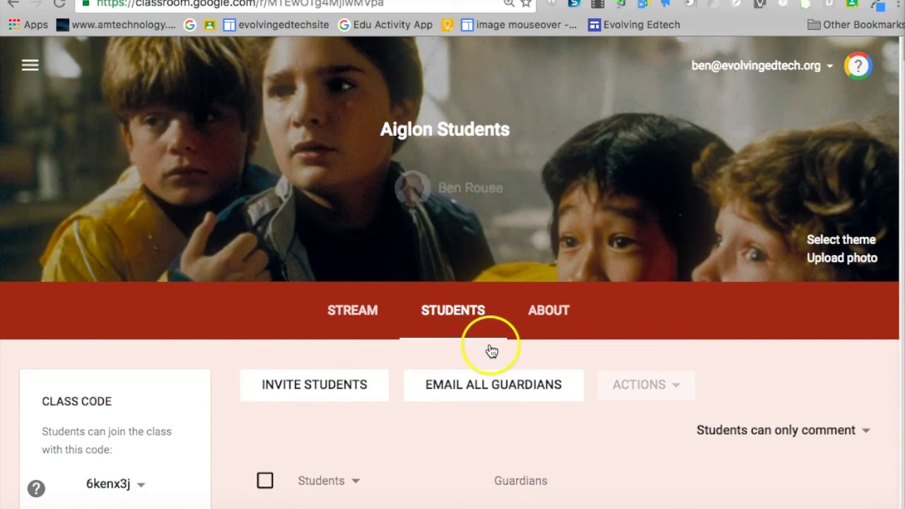
scroll(521, 350, down, 3)
scroll(594, 315, down, 5)
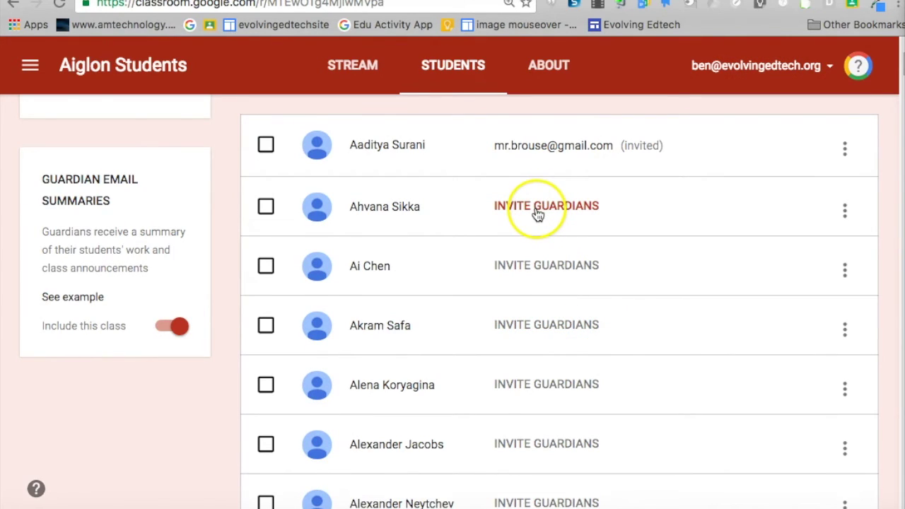
Enter the guardian's email address for the second student and send the invitation
click(537, 211)
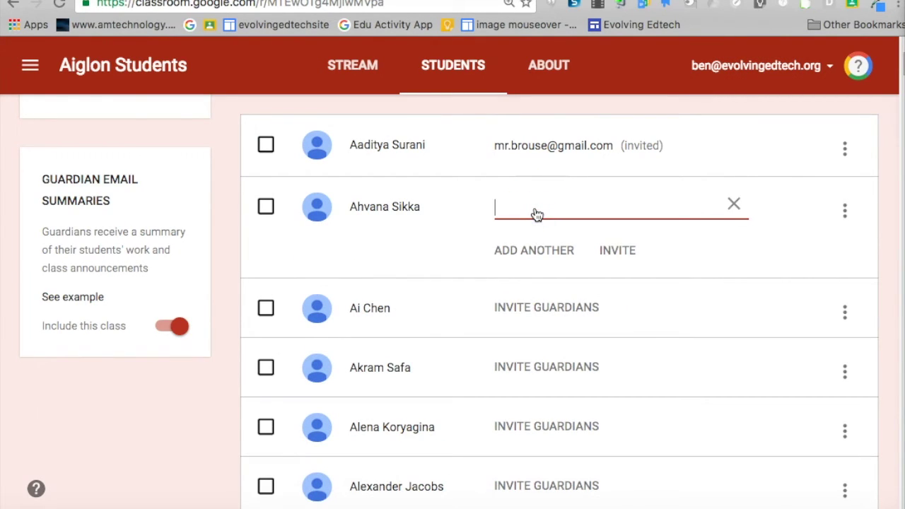
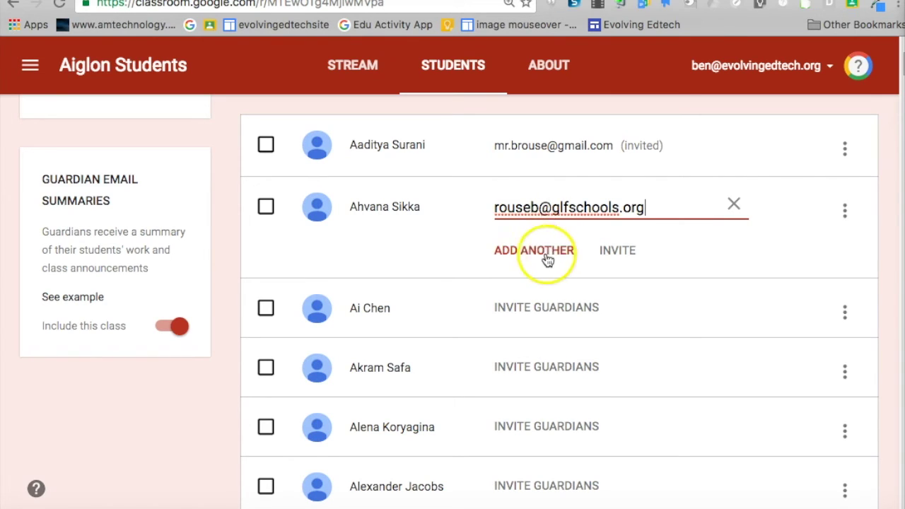
click(537, 251)
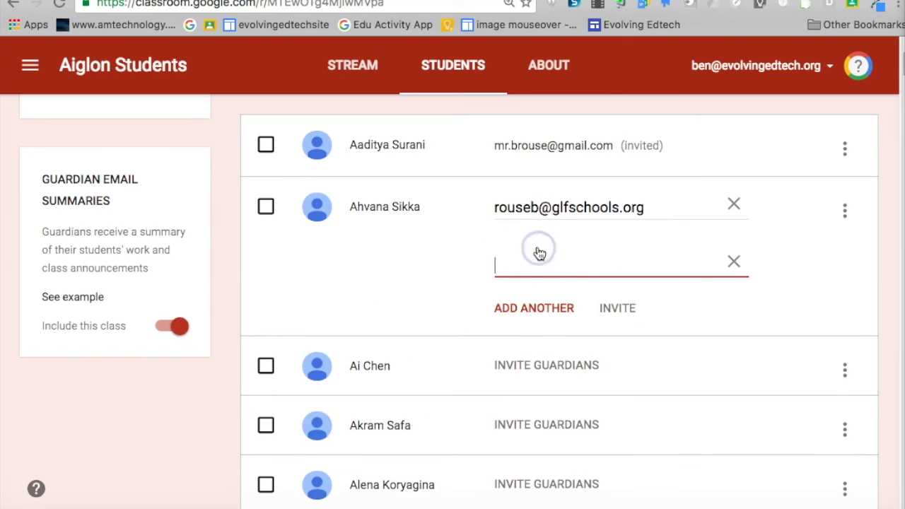
click(732, 262)
click(618, 255)
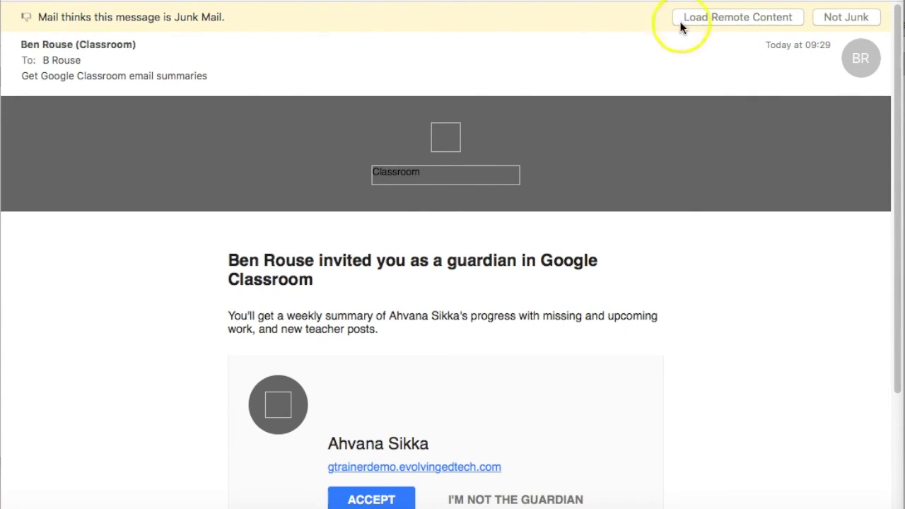
Load the email's remote images and accept the guardian invitation
click(745, 26)
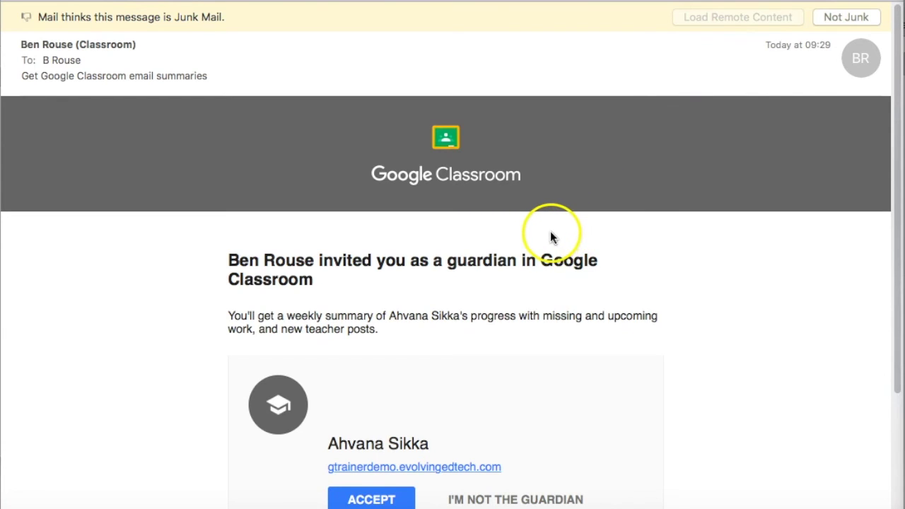
scroll(550, 231, down, 5)
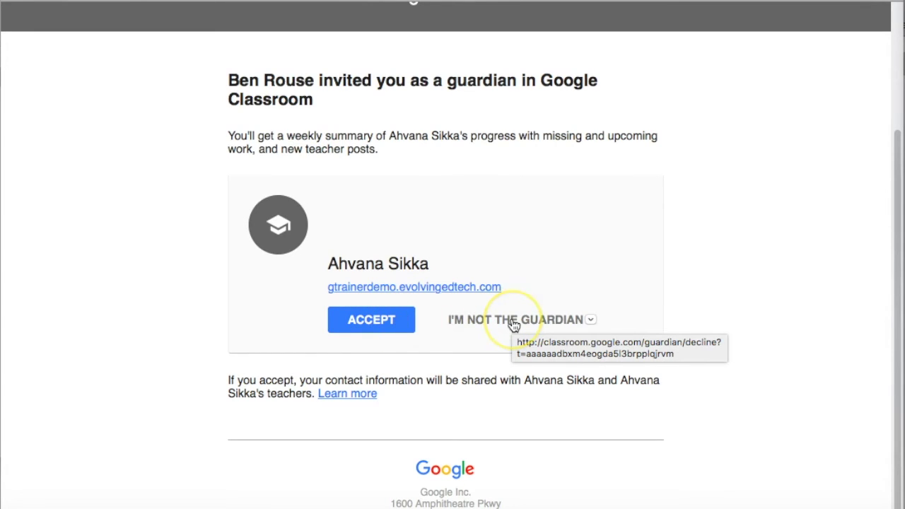
click(359, 324)
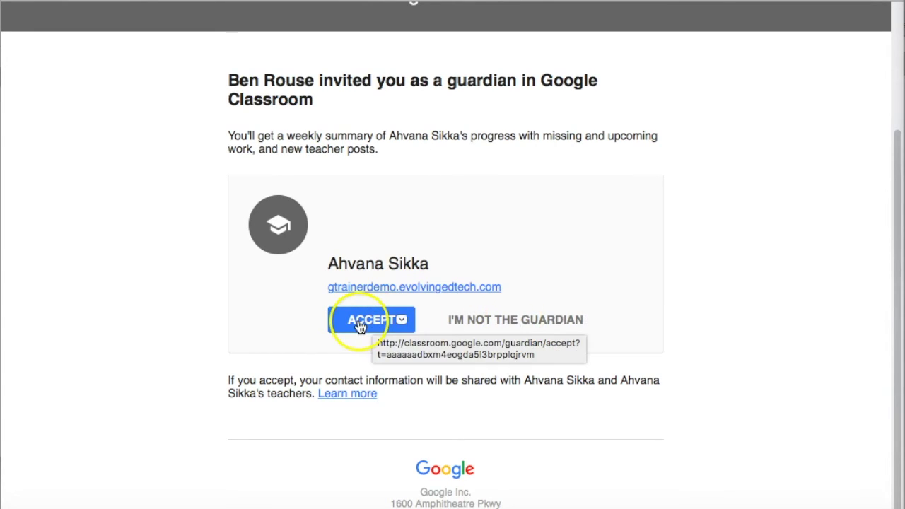
click(359, 324)
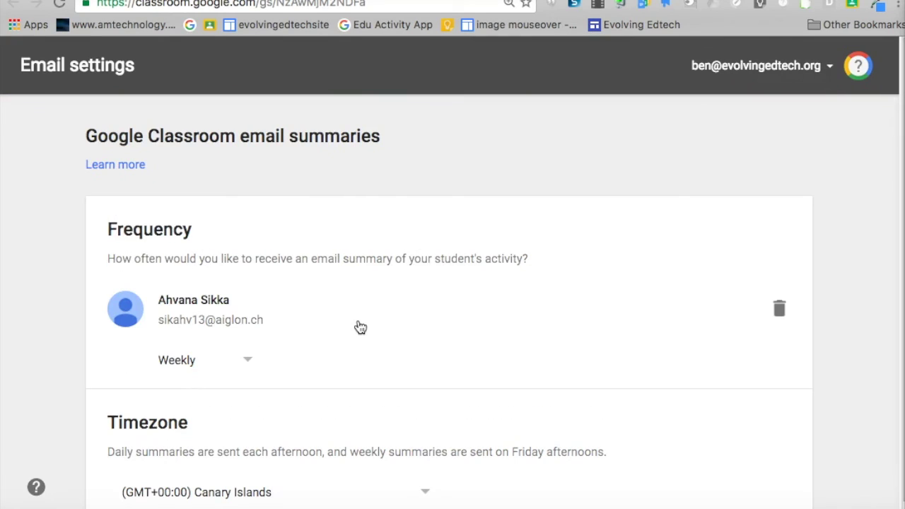
Keep the guardian summary frequency at Weekly for the student
scroll(358, 324, down, 1)
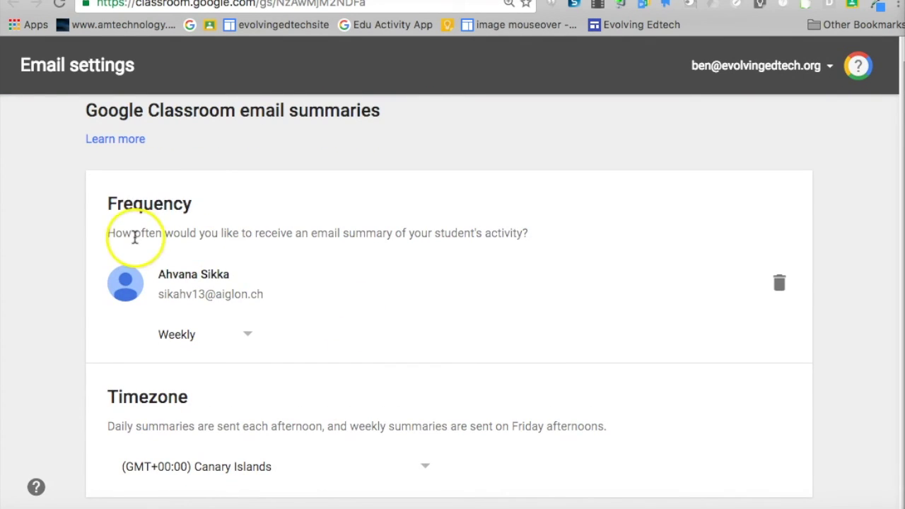
click(248, 335)
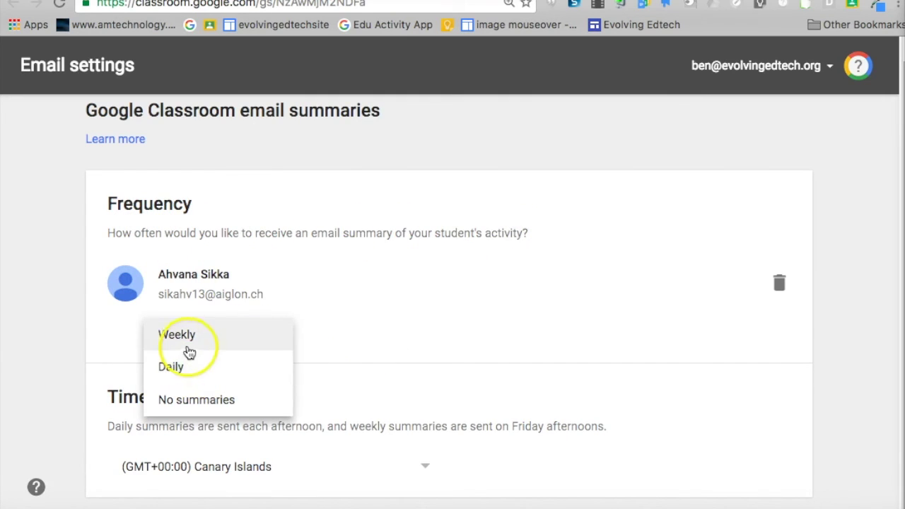
click(190, 342)
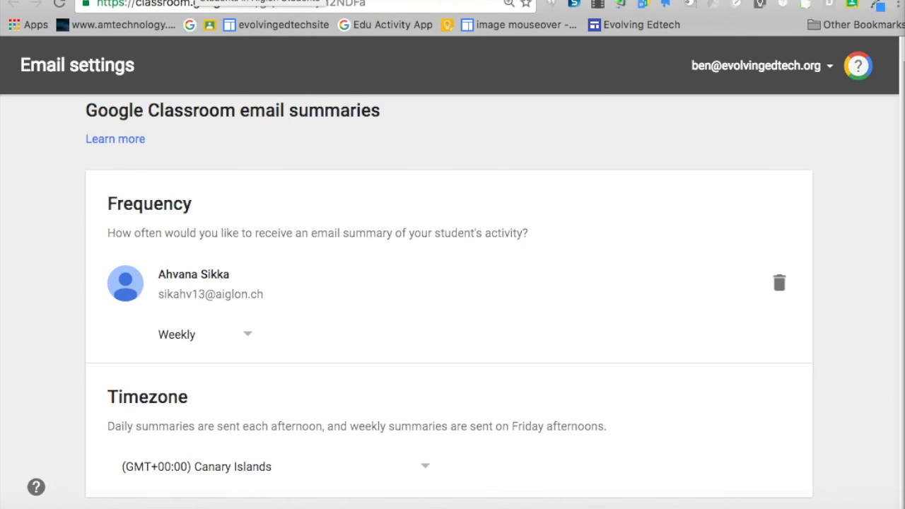
key(alt+Left)
Scroll up the Aiglon Students roster to the Email All Guardians button
scroll(503, 212, up, 2)
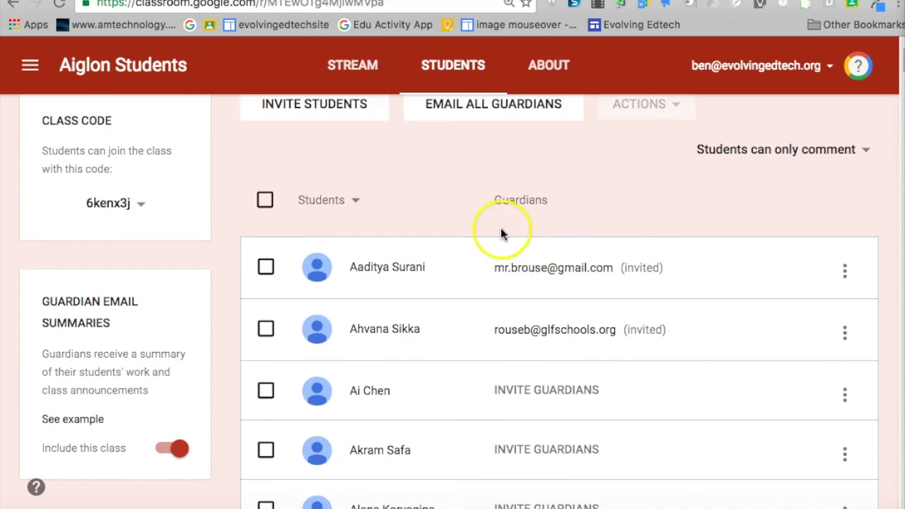
scroll(499, 187, up, 1)
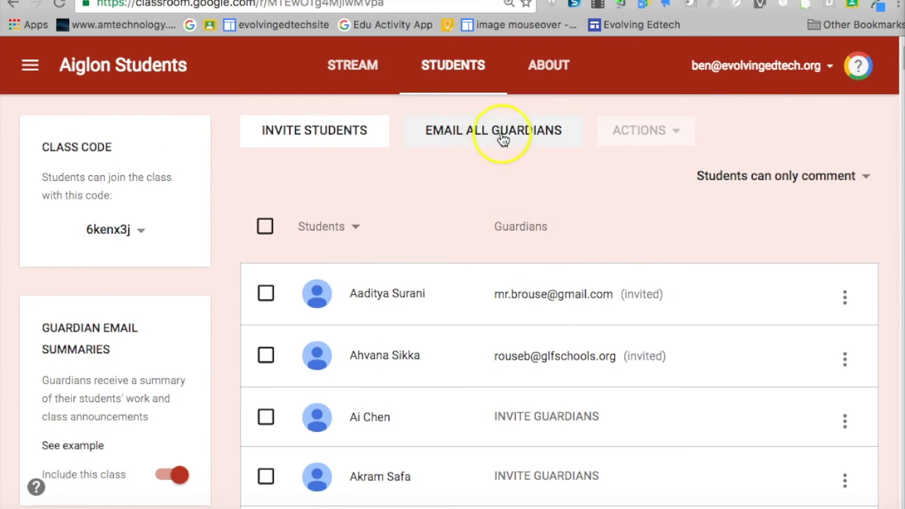